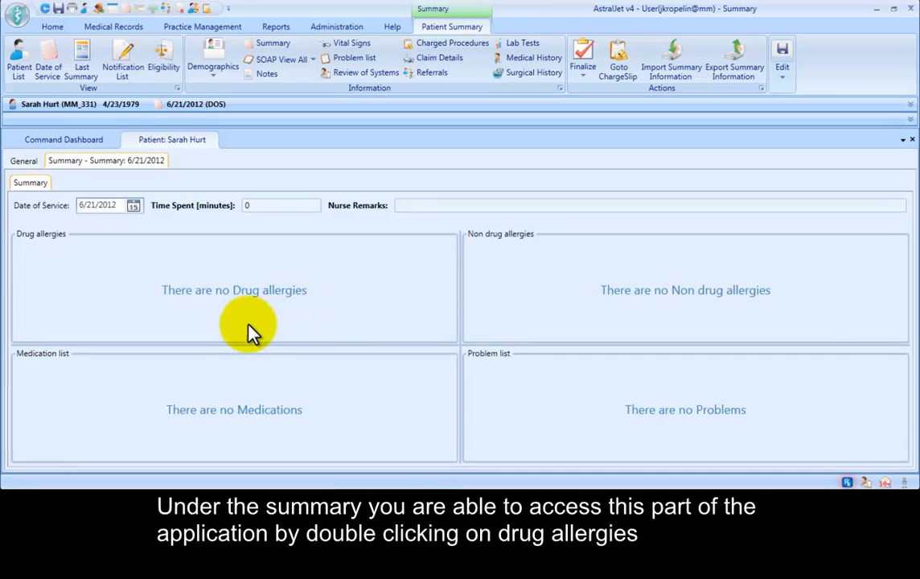
Open the Prescriptions tab from the Medication list panel on the patient's Summary.
double_click(258, 392)
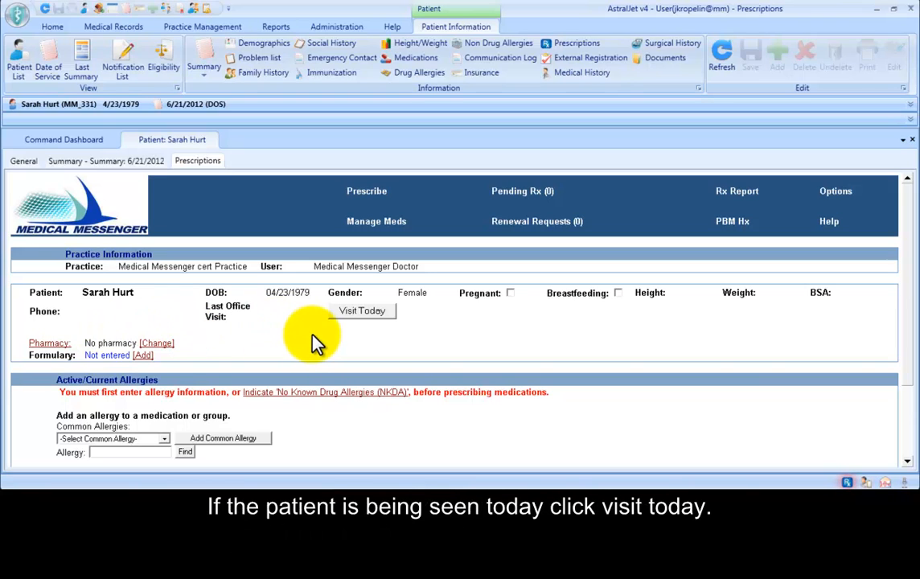
Record that the patient is seen today and mark her as pregnant.
click(356, 312)
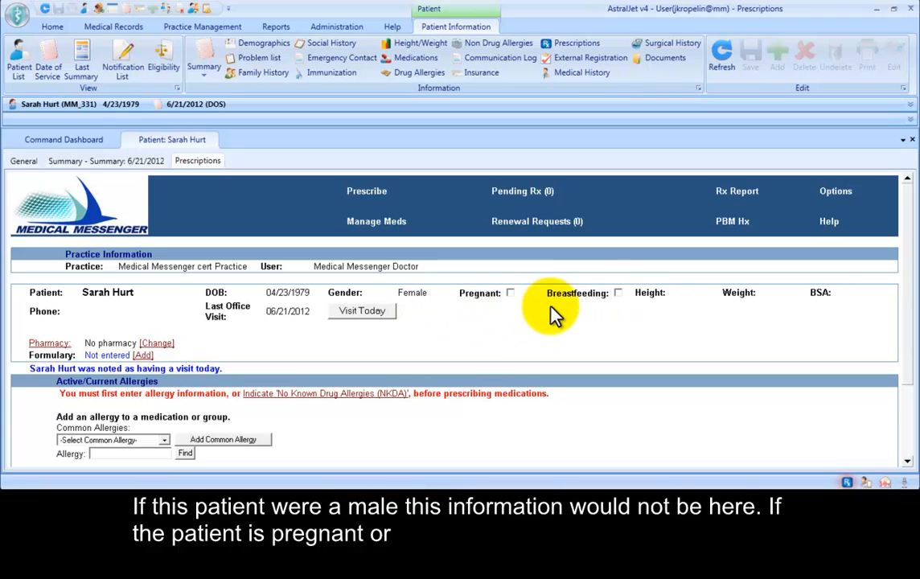
click(511, 294)
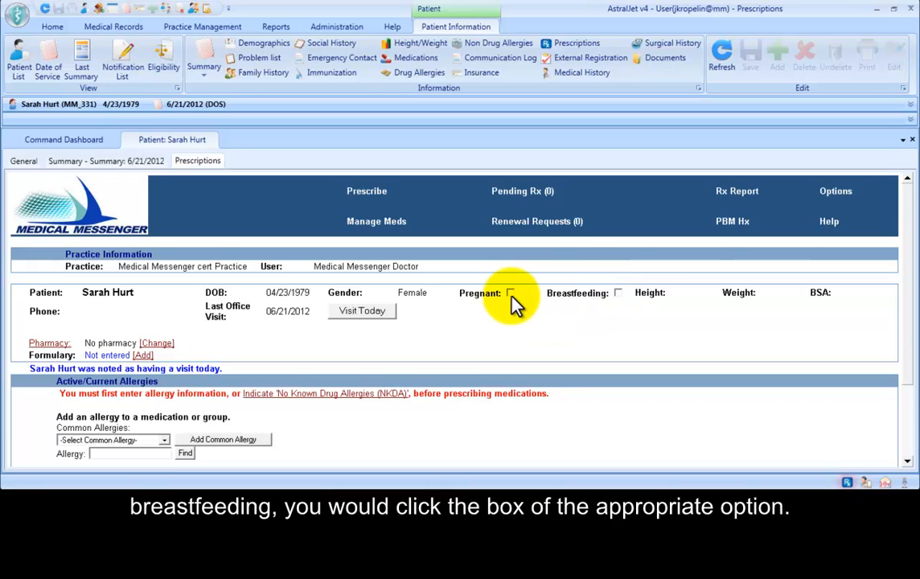
scroll(513, 304, down, 2)
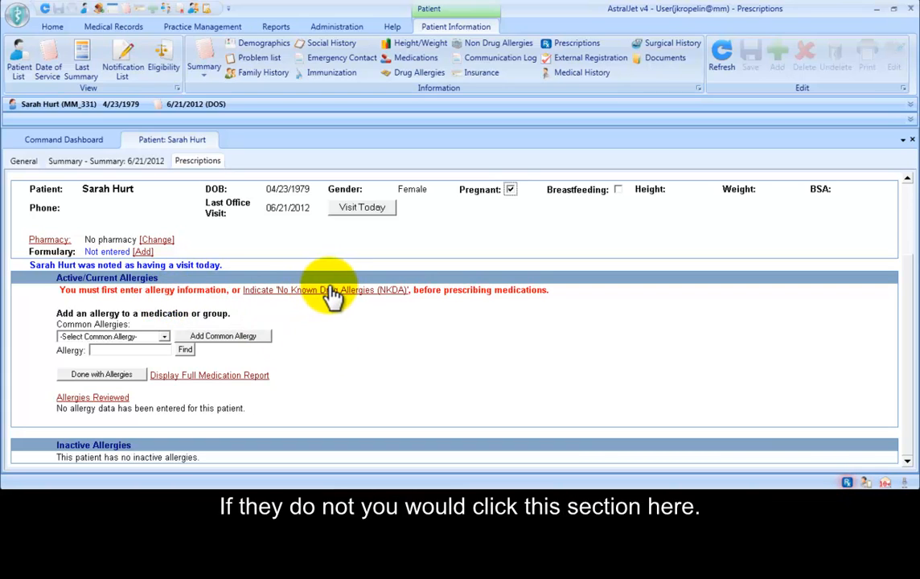
Choose Amoxicillin from the common allergies and finish the allergy step.
click(166, 338)
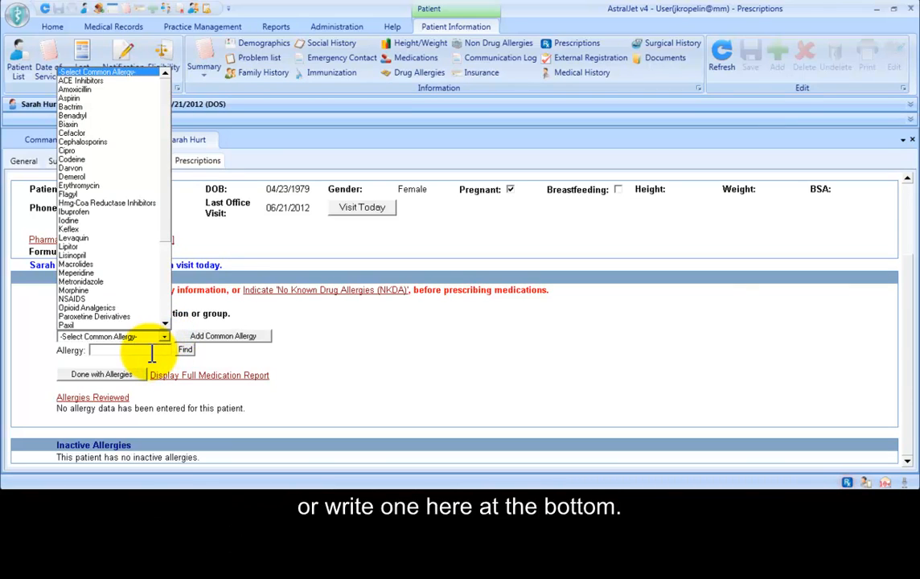
click(85, 90)
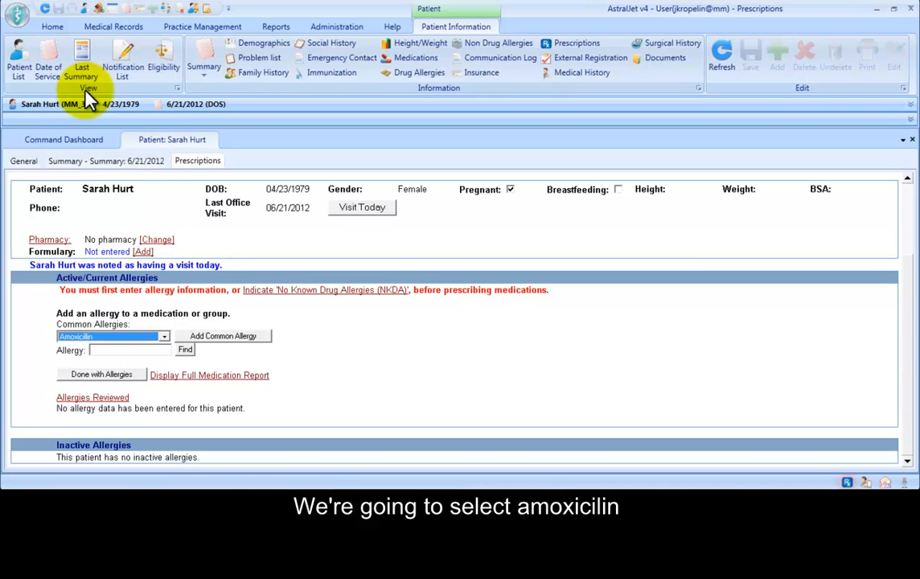
click(127, 375)
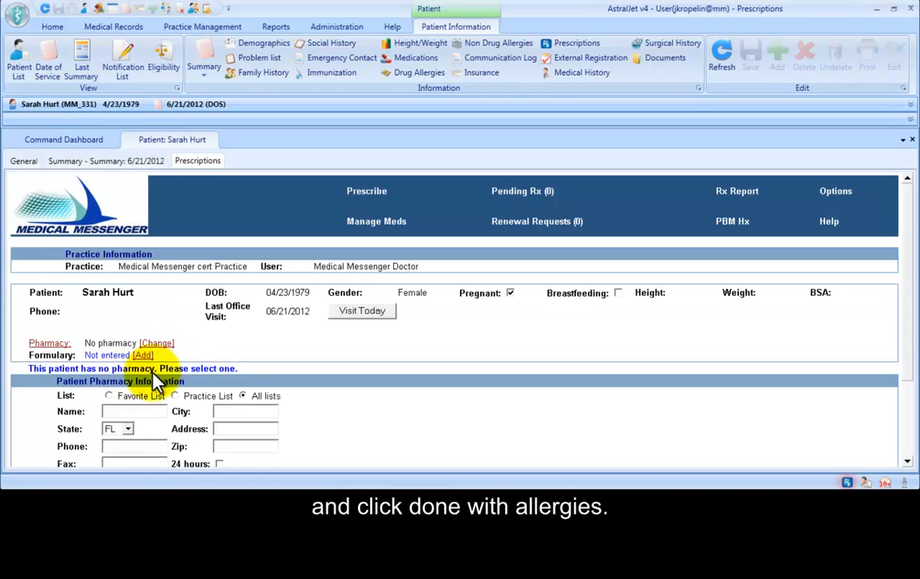
Search pharmacies with name 'cvs' and zip 33415.
scroll(434, 368, down, 3)
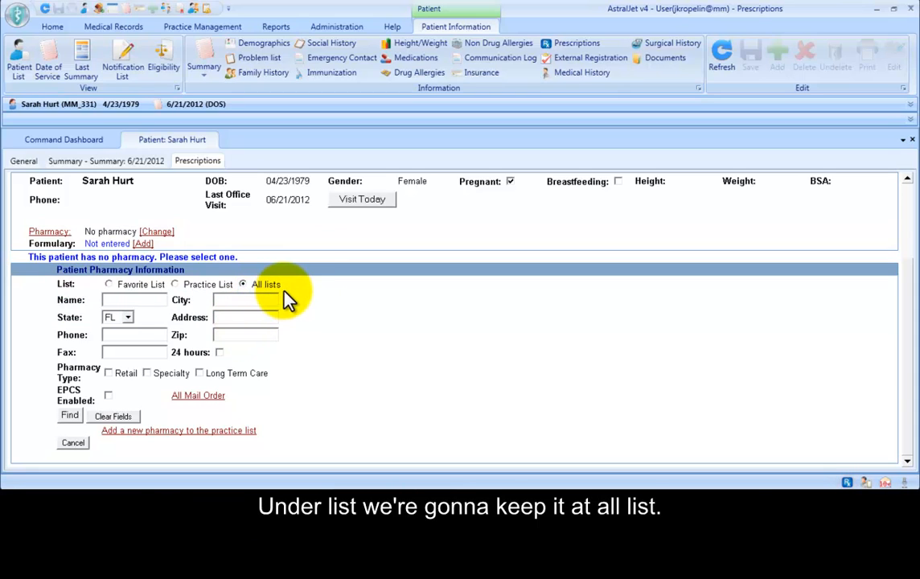
click(129, 301)
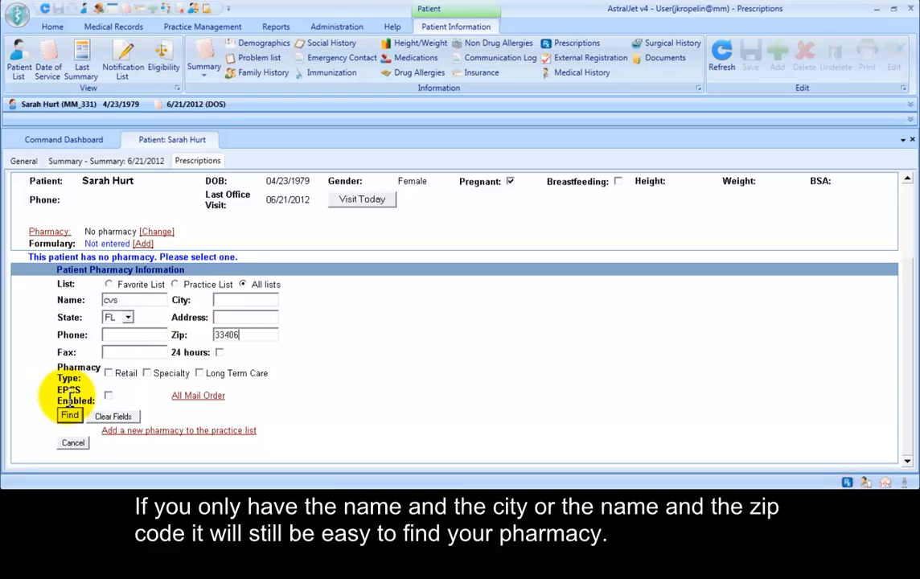
click(70, 415)
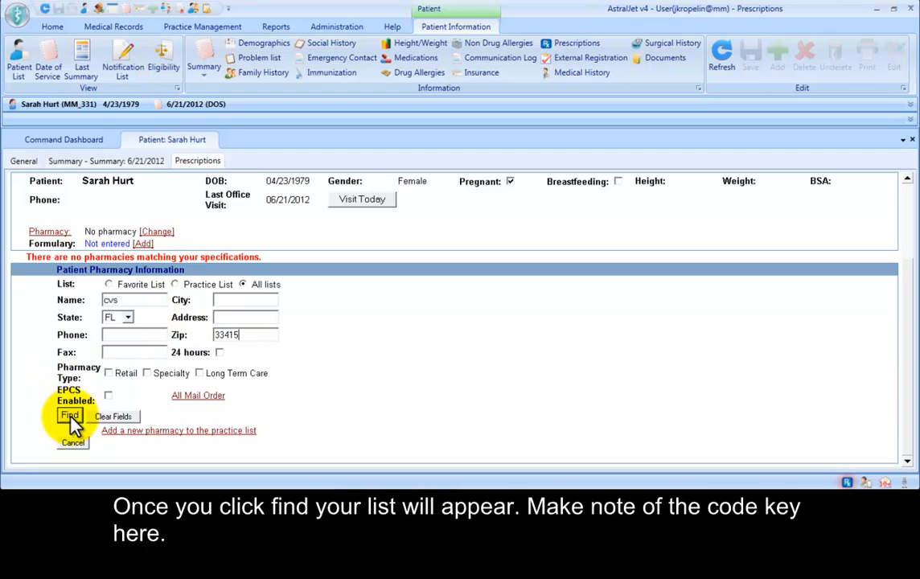
Rerun the pharmacy search and pick CVS/pharmacy #3633 in Greenacres, FL as default pharmacy.
click(70, 416)
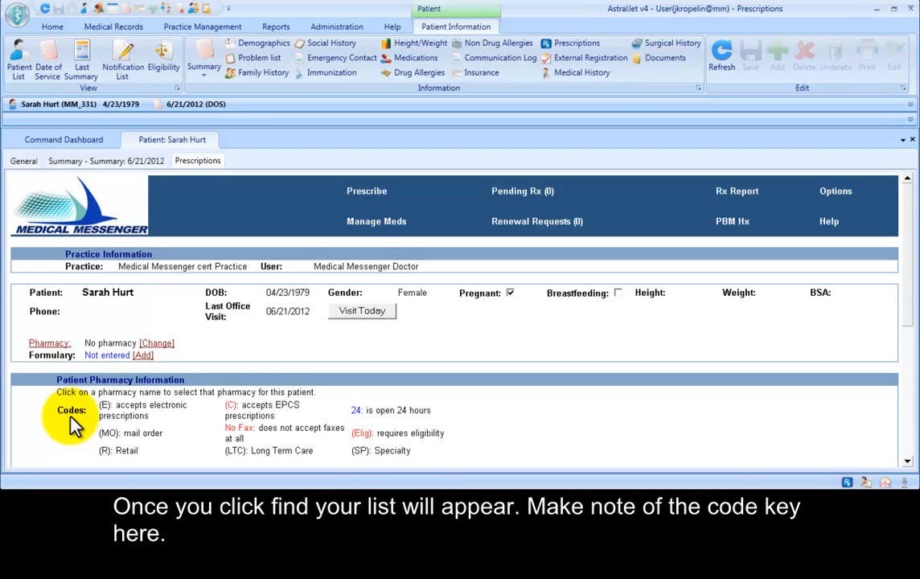
scroll(573, 299, down, 3)
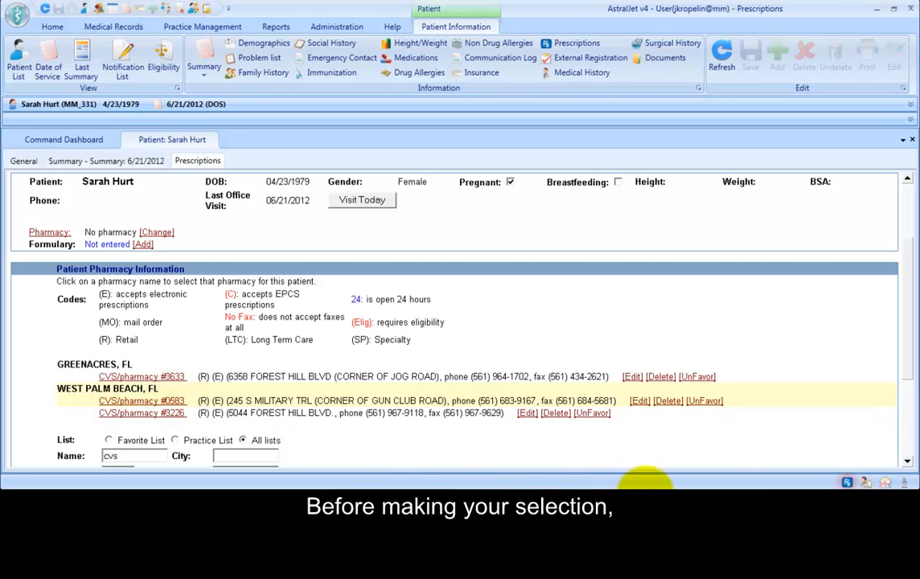
click(907, 461)
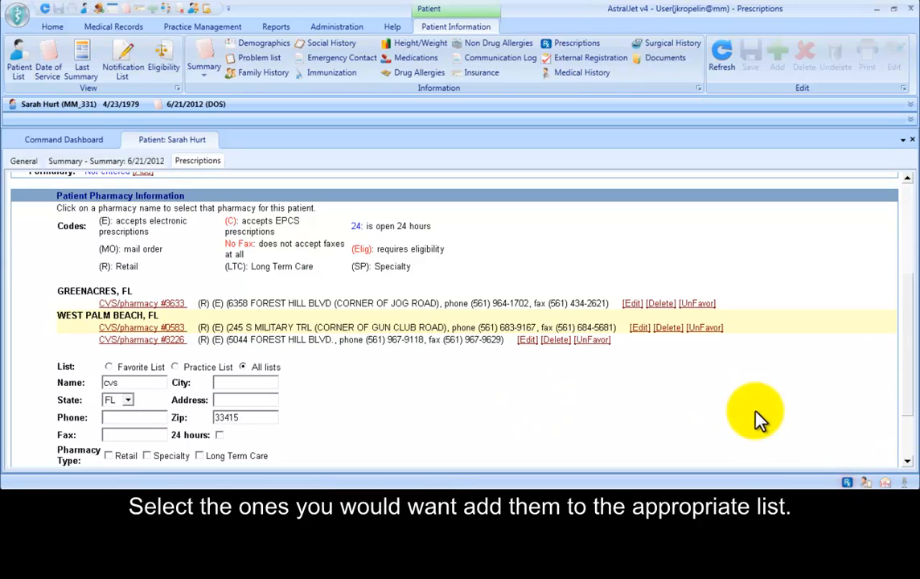
click(907, 462)
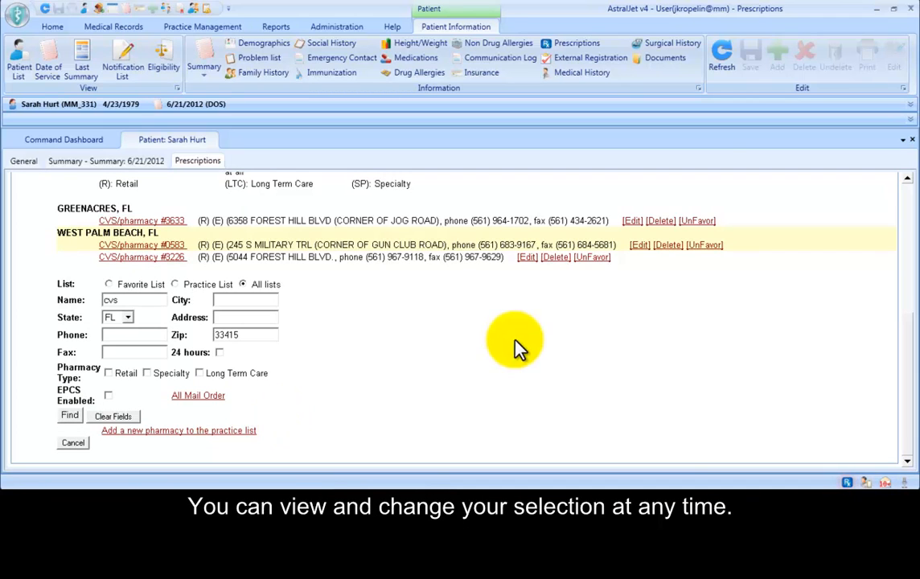
click(909, 189)
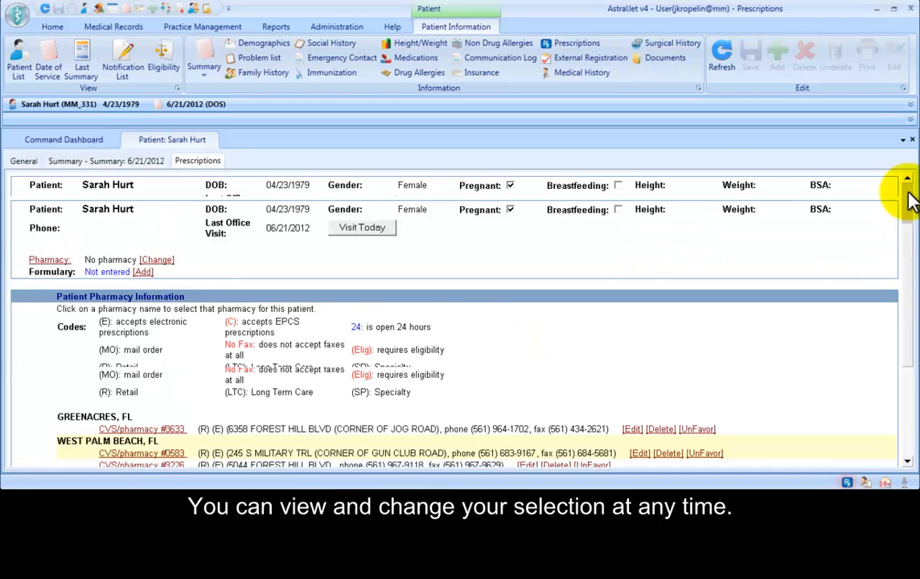
scroll(161, 412, down, 2)
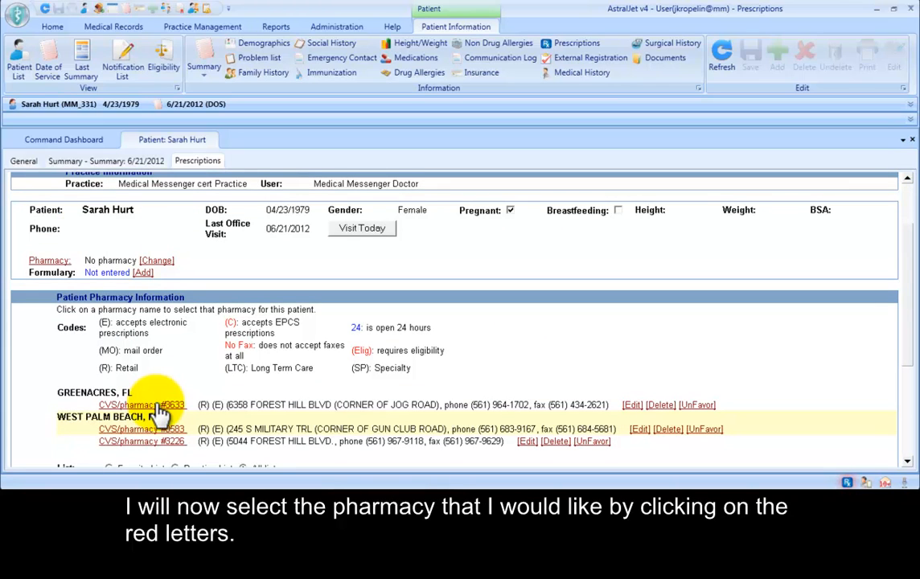
click(159, 406)
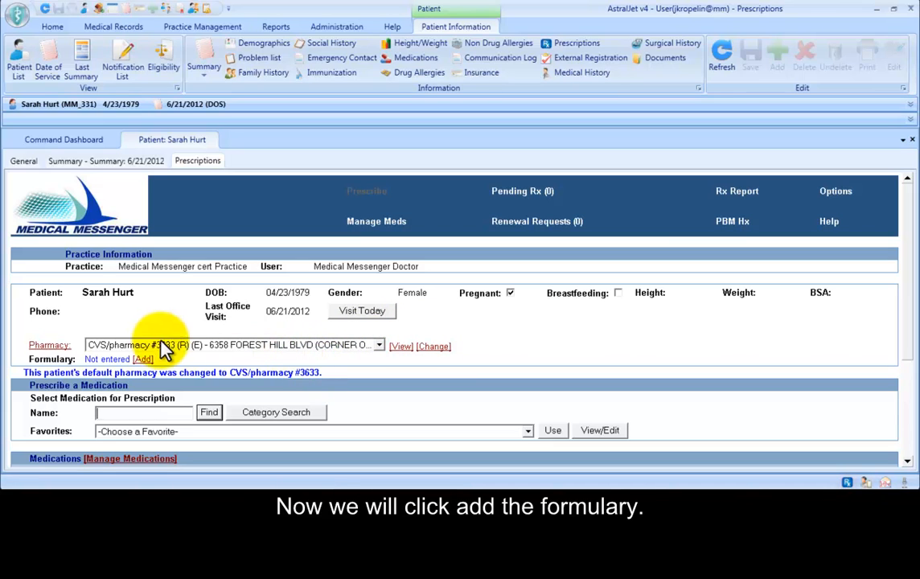
Add Aetna Medicare Rx Plus as the patient's formulary and submit the new insurance.
click(143, 359)
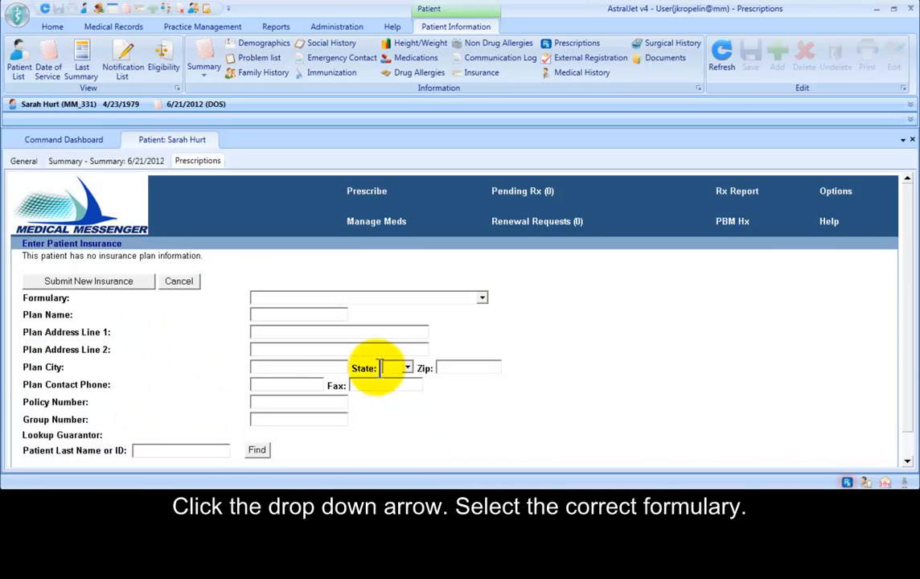
click(481, 298)
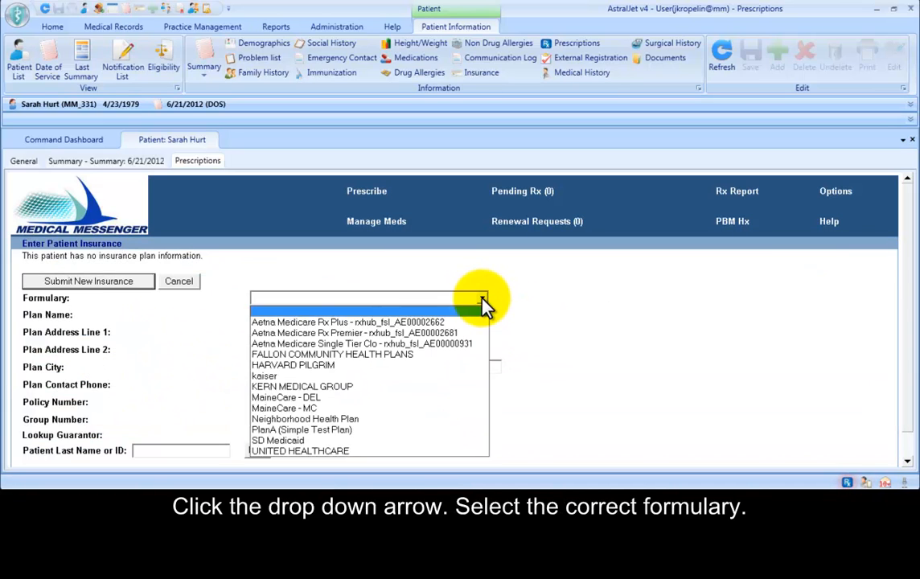
click(424, 322)
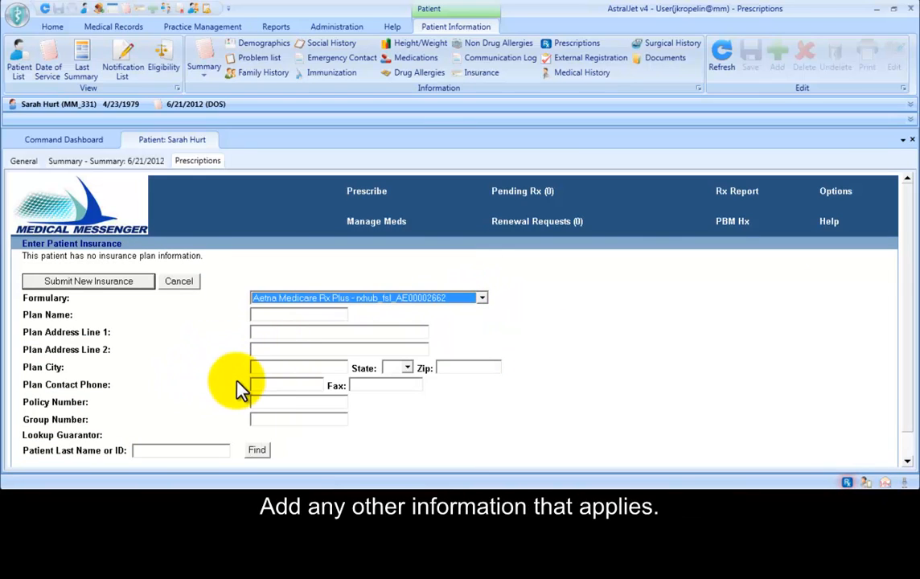
scroll(269, 333, down, 1)
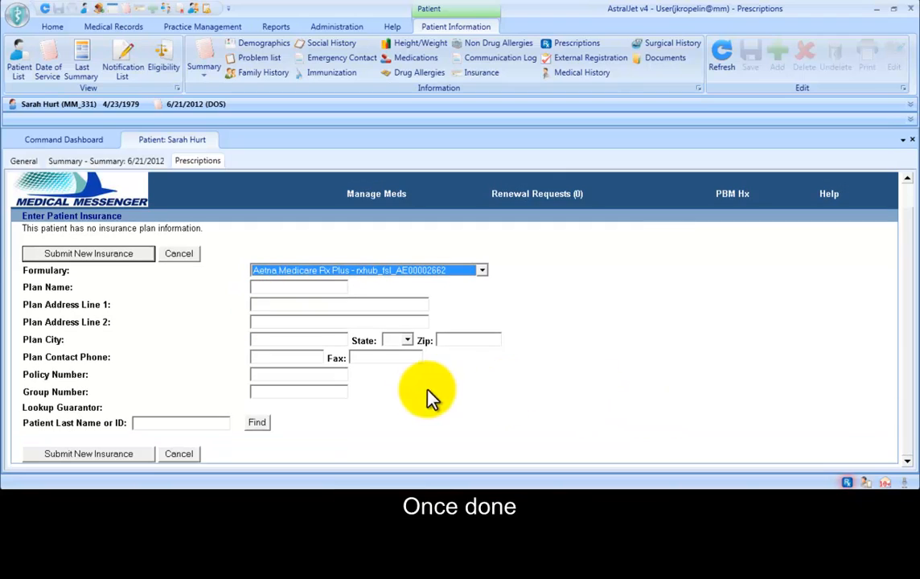
click(98, 455)
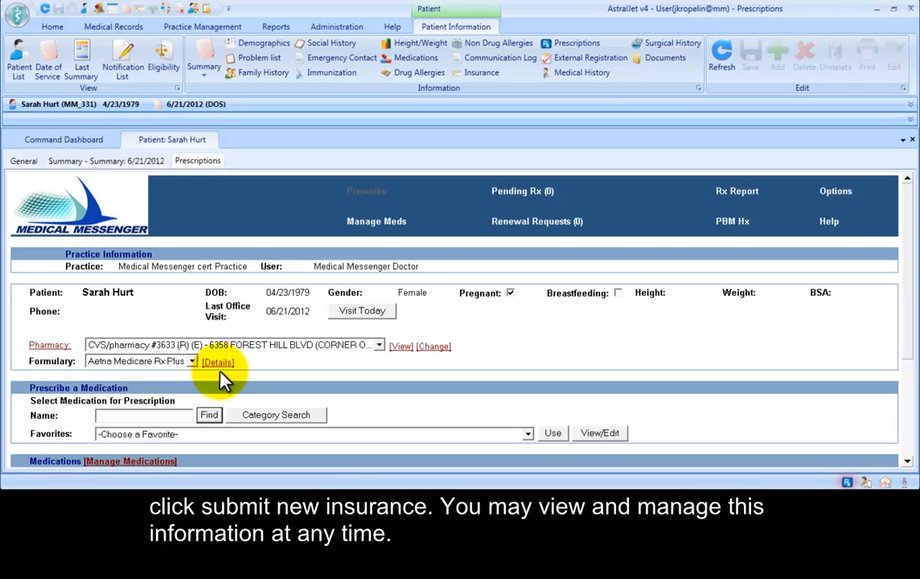
scroll(362, 256, down, 3)
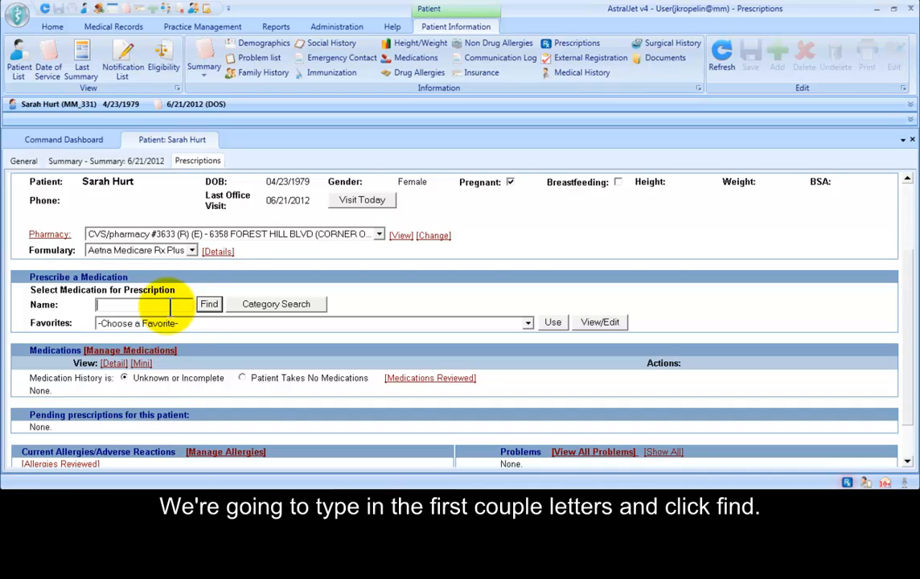
Search medications for 'amox' and select amoxicillin from the matches.
text(amox)
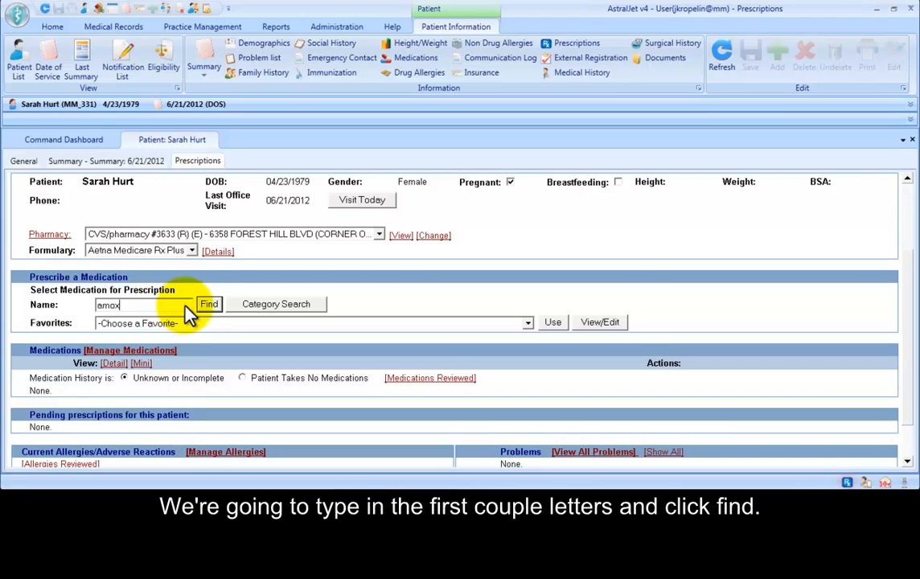
click(209, 306)
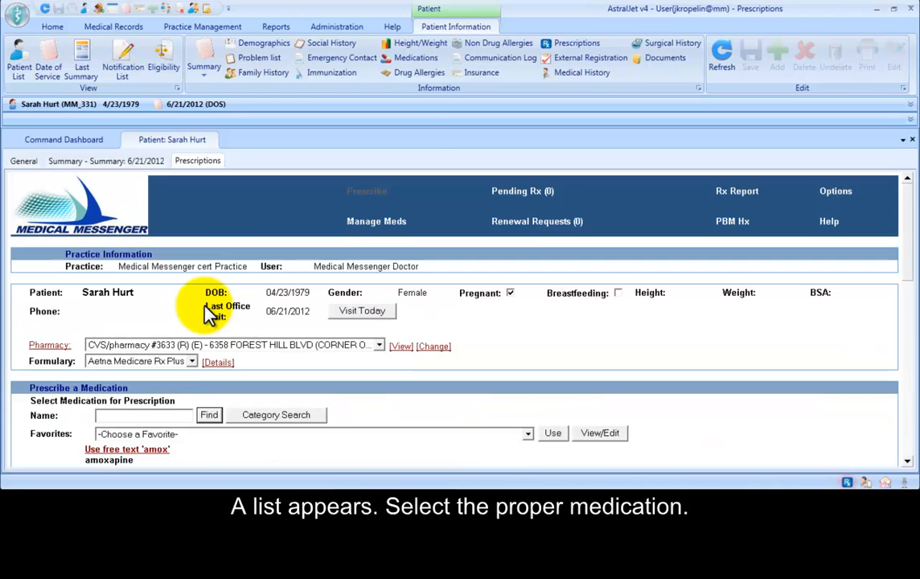
click(907, 461)
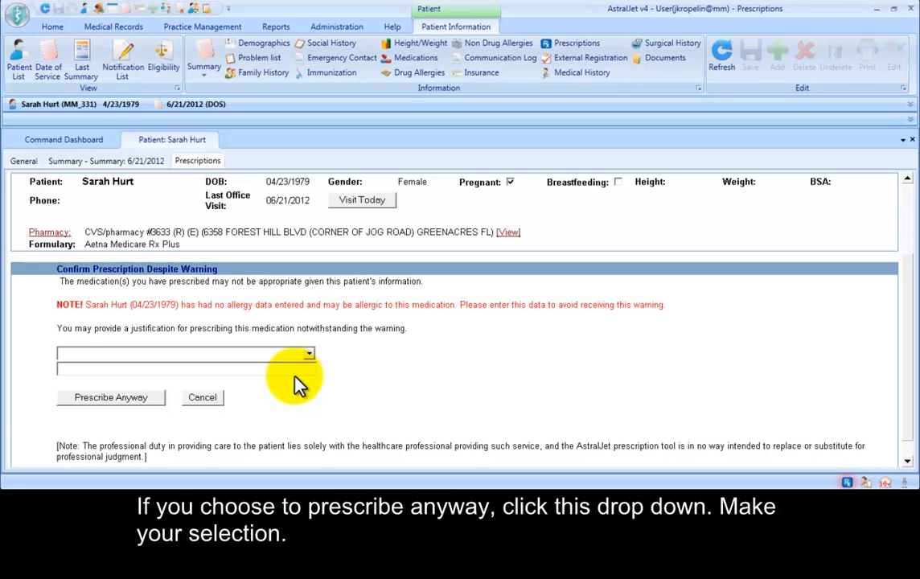
Override the missing-allergy warning with reason 'Risk believed to be outweighed by benefit'.
click(309, 354)
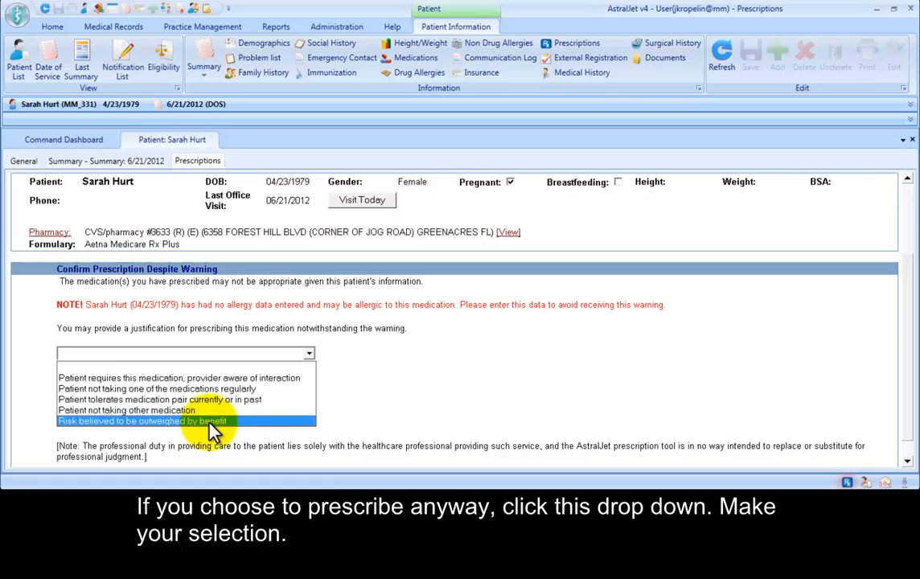
click(213, 421)
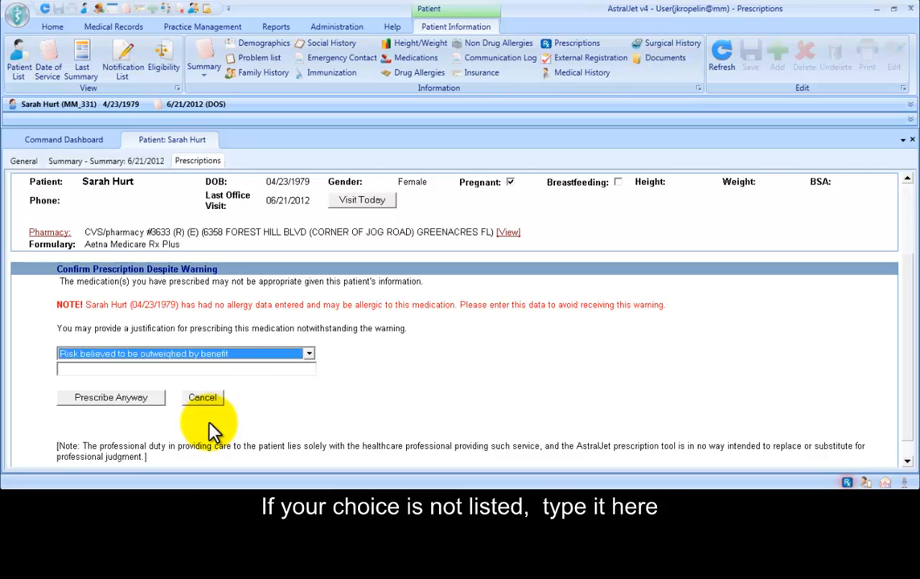
click(139, 400)
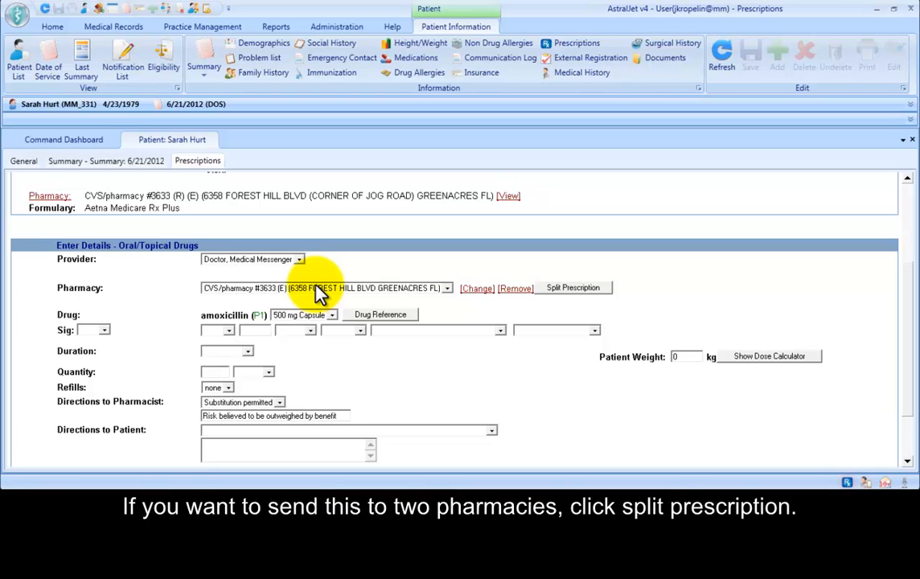
Set amoxicillin 500 mg to 1 capsule by mouth twice daily, 7 days, quantity 14, and continue.
click(581, 287)
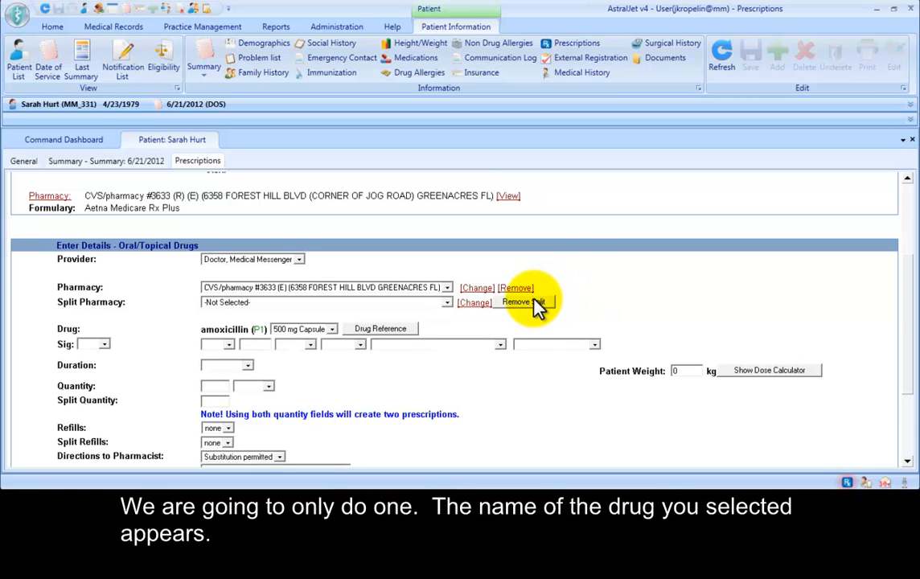
click(535, 302)
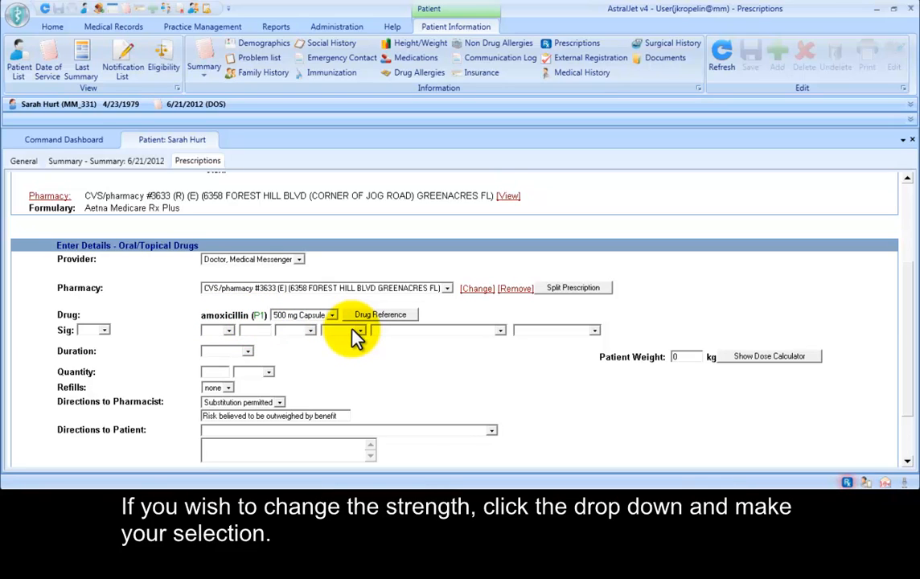
click(331, 315)
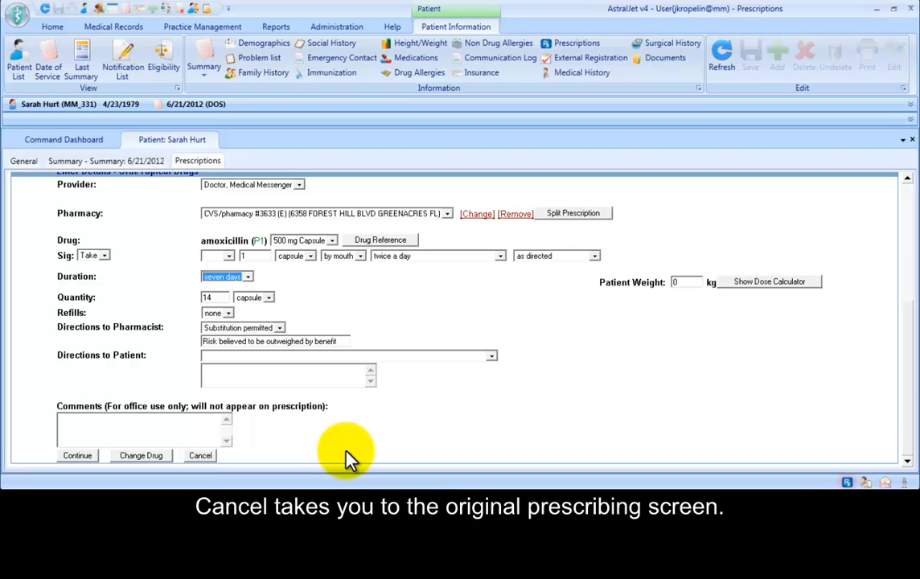
click(81, 456)
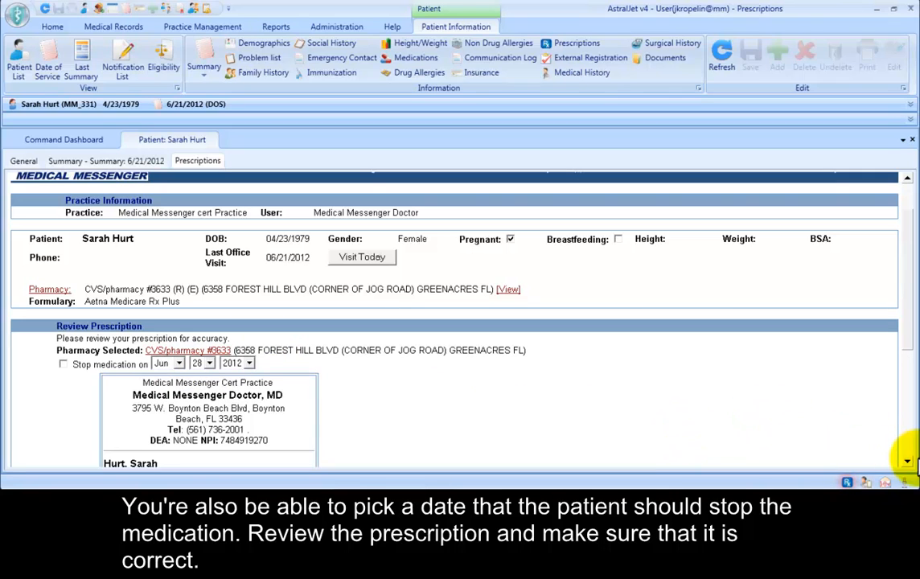
Confirm the reviewed amoxicillin prescription with OK so it becomes pending.
scroll(741, 388, down, 5)
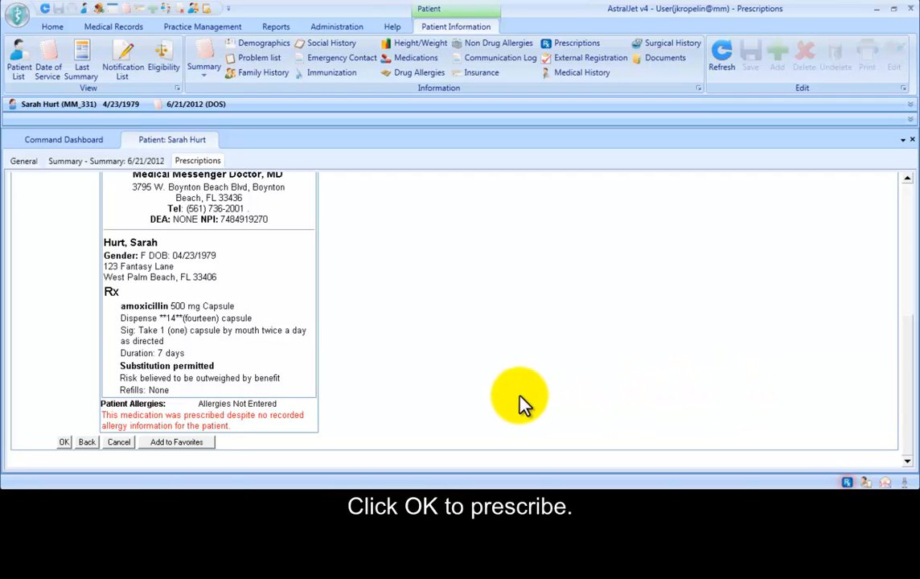
click(60, 444)
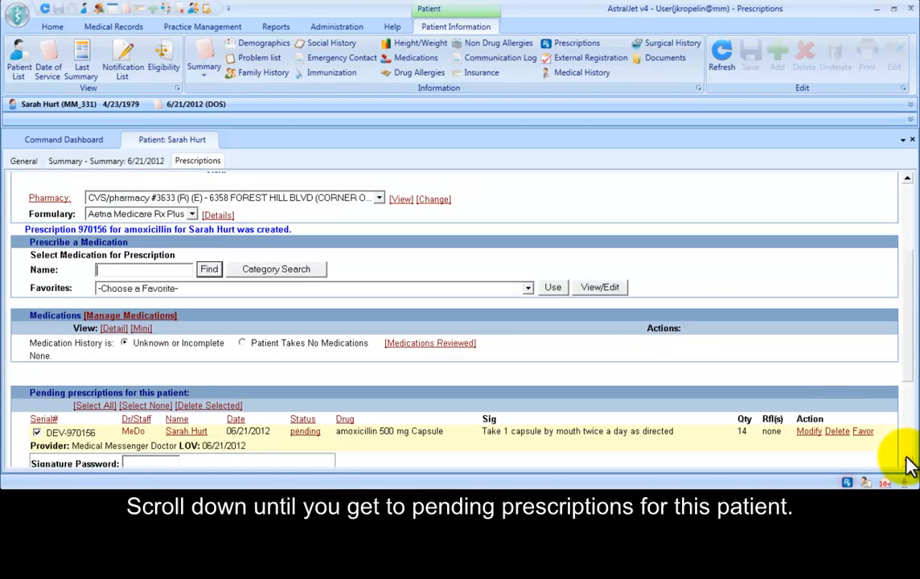
click(907, 461)
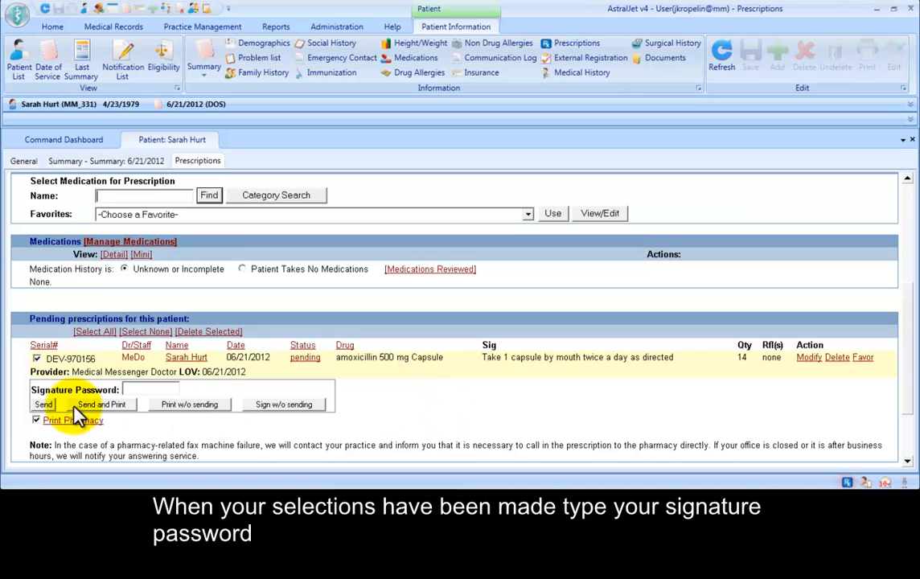
click(133, 390)
text(****)
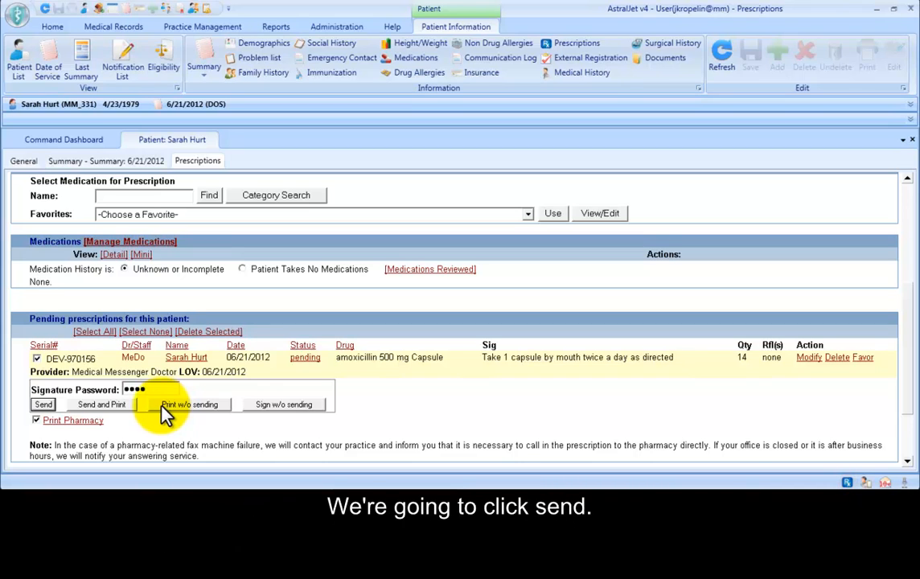
click(44, 404)
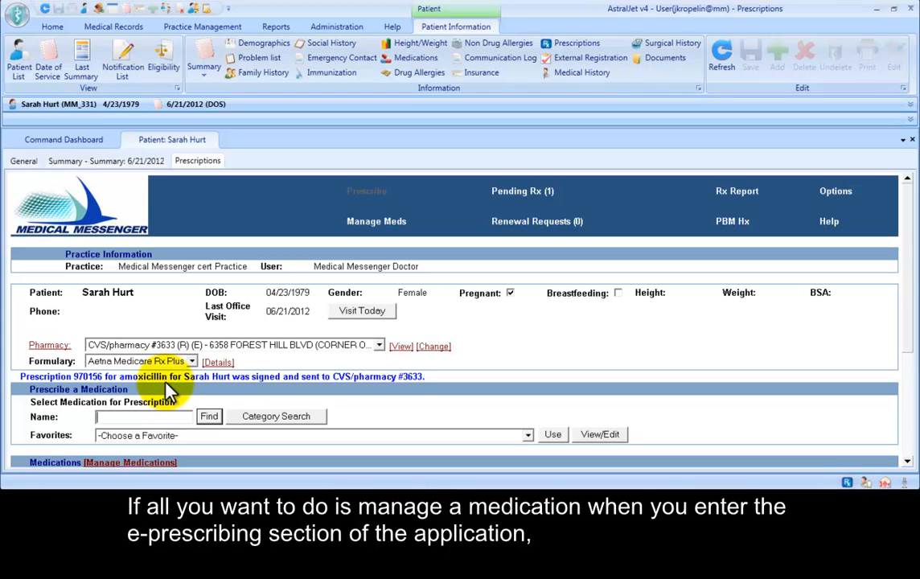
Go from Manage Meds to the Rx Report, which shows 0 pending prescriptions.
click(377, 222)
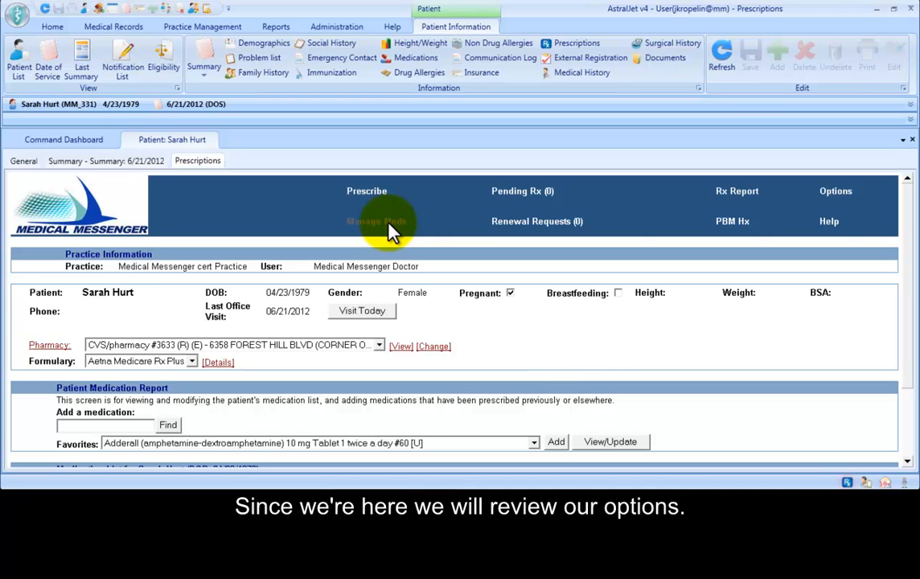
click(906, 461)
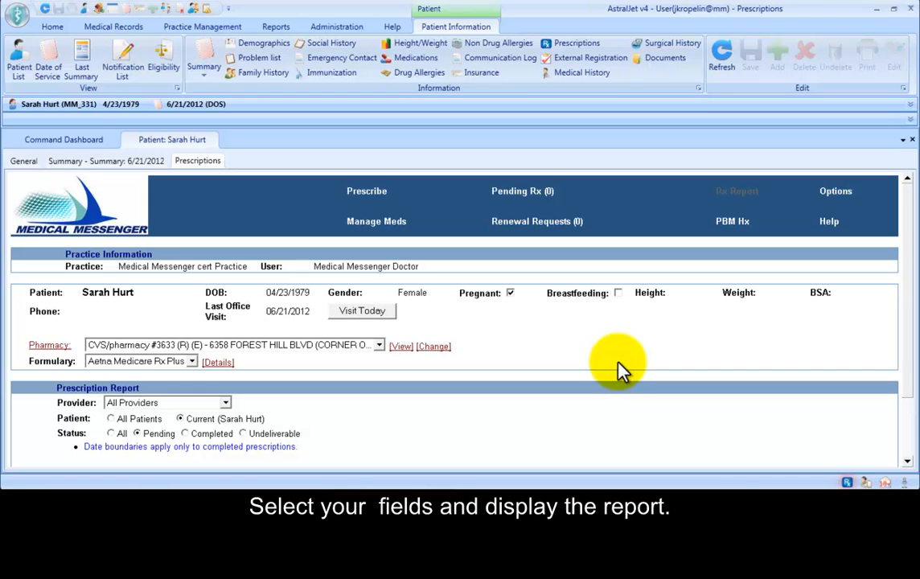
Show the PBM Hx medication drug history with a 1-year lookup interval.
click(730, 228)
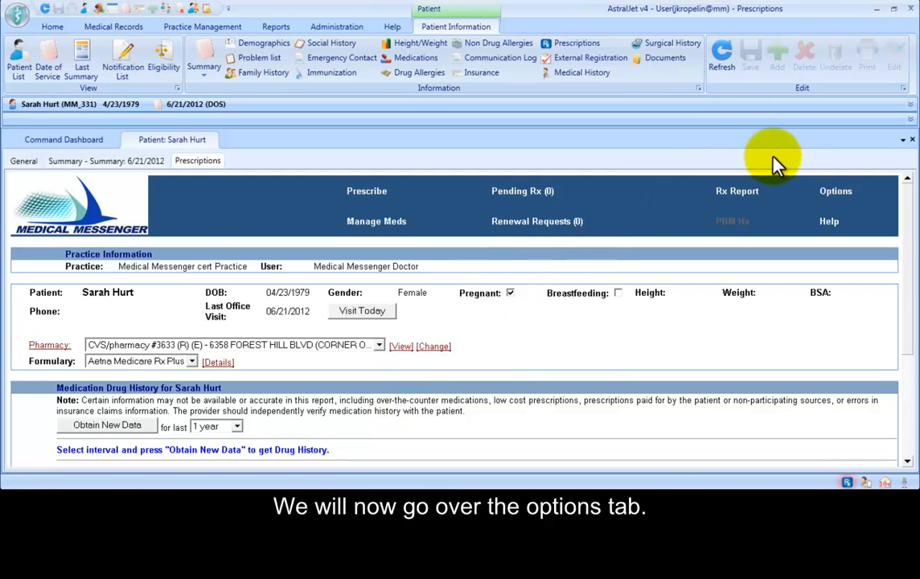
Go through Options to Favorite Prescriptions, listing glyburide matches for 'gly'.
click(828, 191)
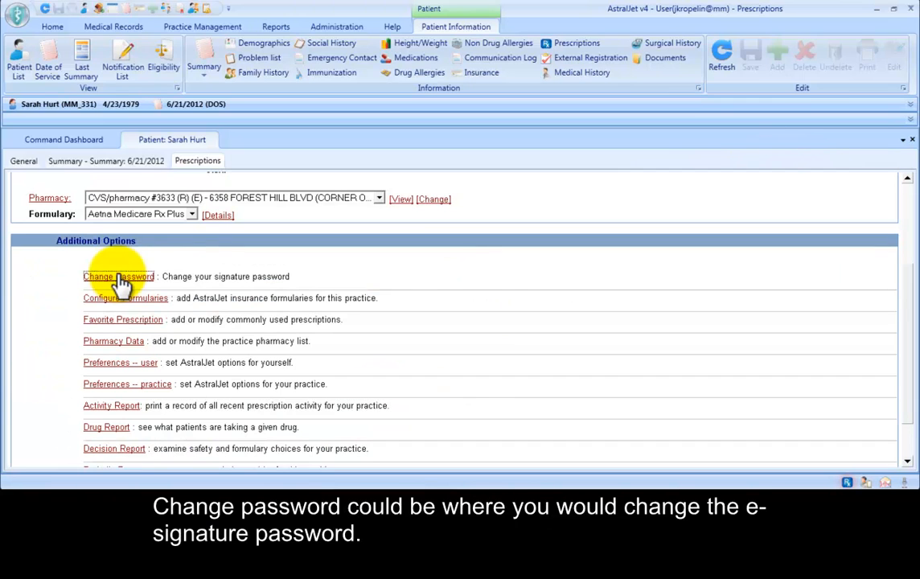
click(119, 278)
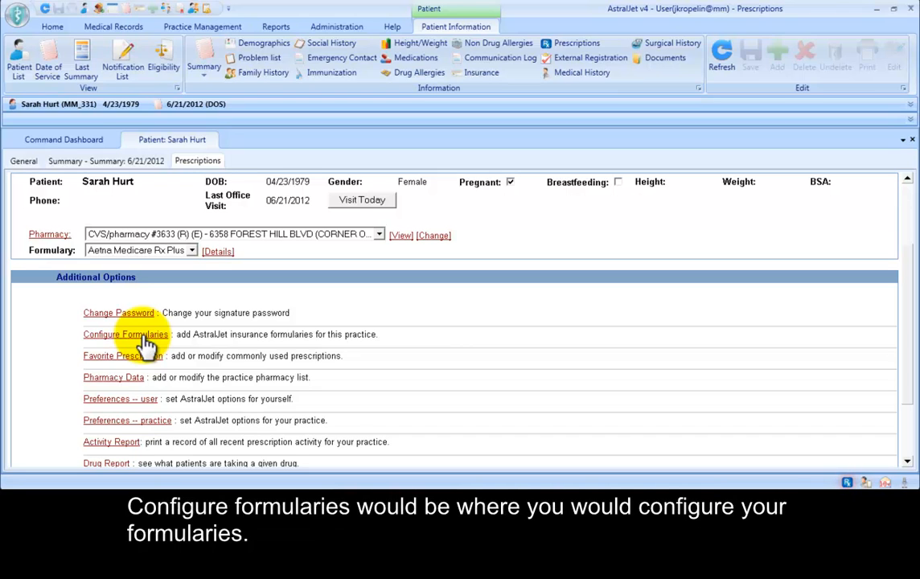
click(127, 355)
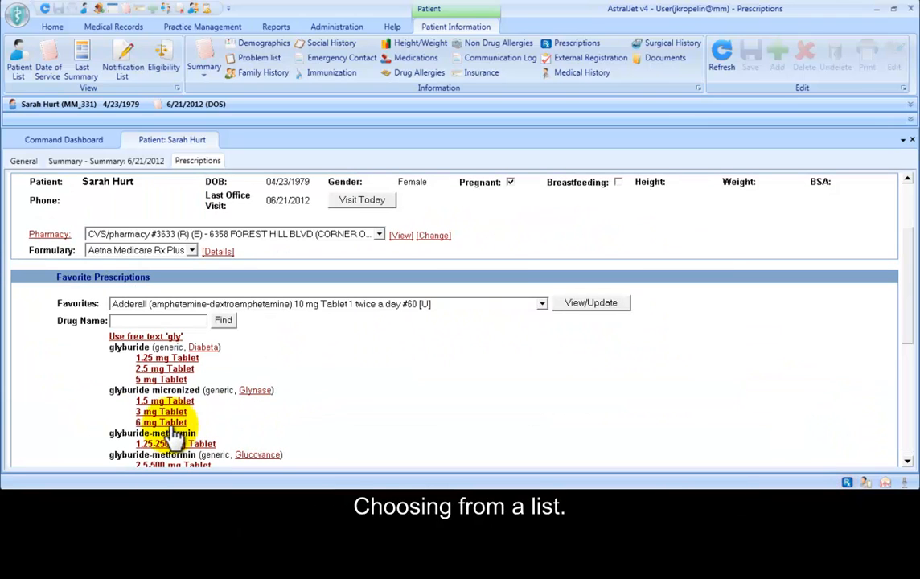
Create favorite 'glyburide micronized 1.5 mg Tablet 2 every morning #60' for 30 days.
click(175, 400)
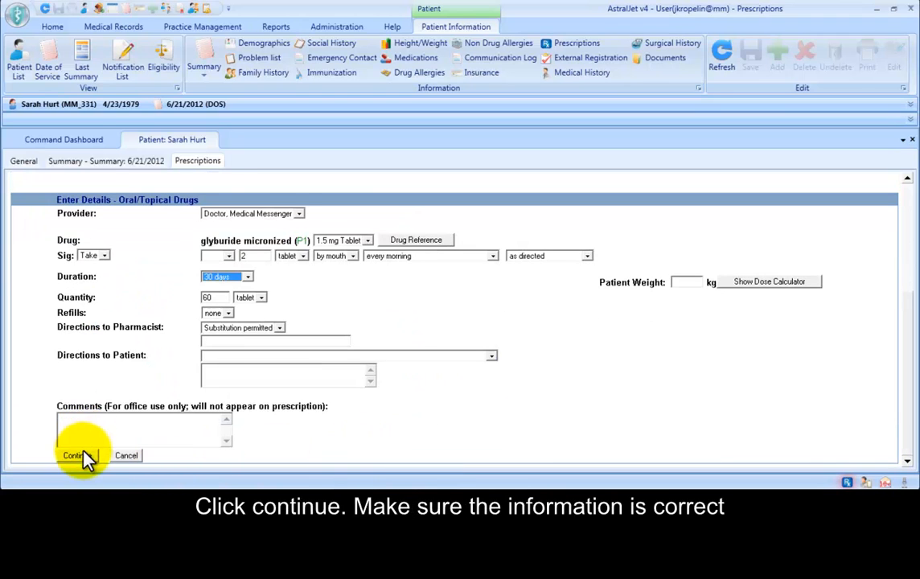
click(77, 455)
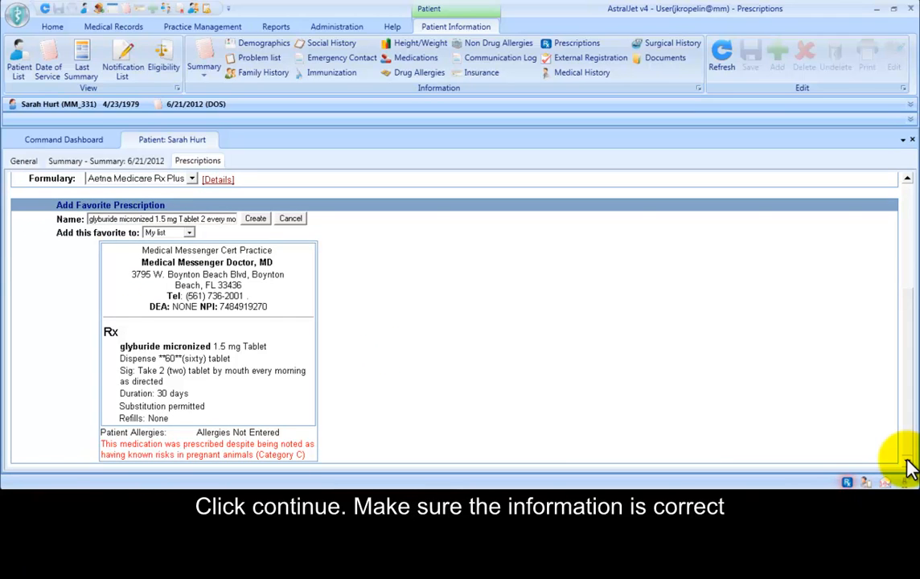
click(256, 219)
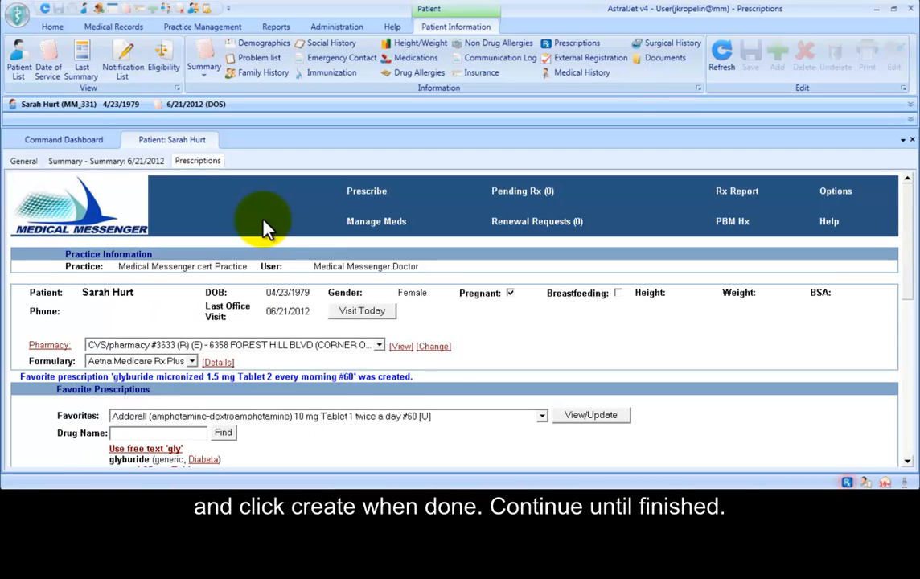